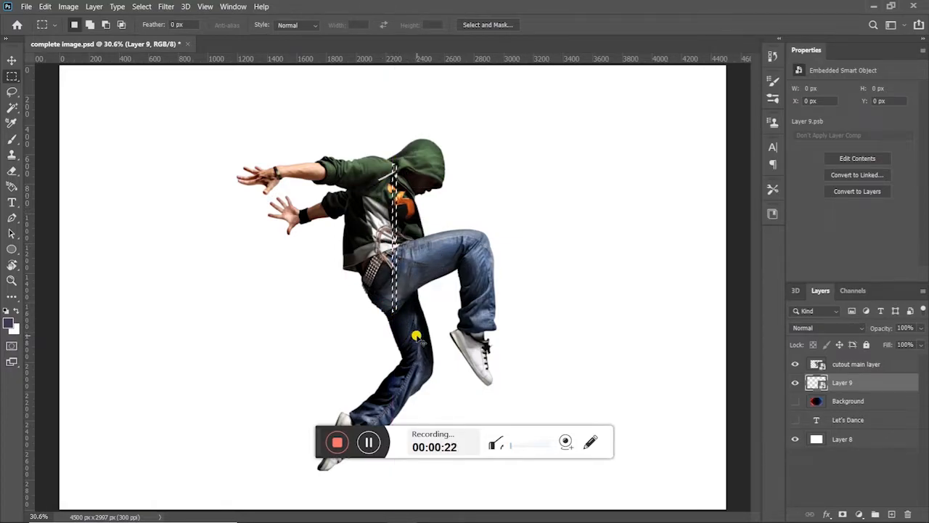
Try to copy the selected narrow strip while Layer 9 is active
right_click(393, 247)
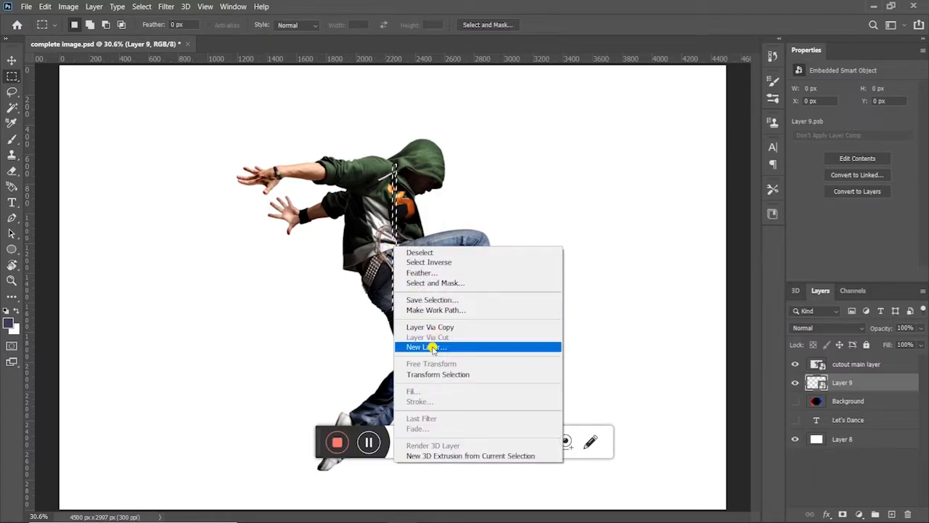
left_click(385, 210)
left_click(46, 7)
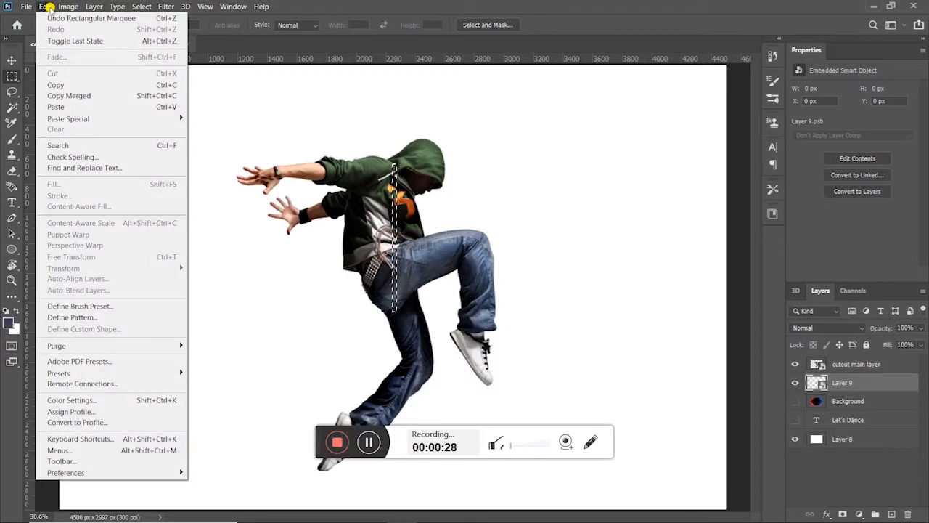
left_click(76, 85)
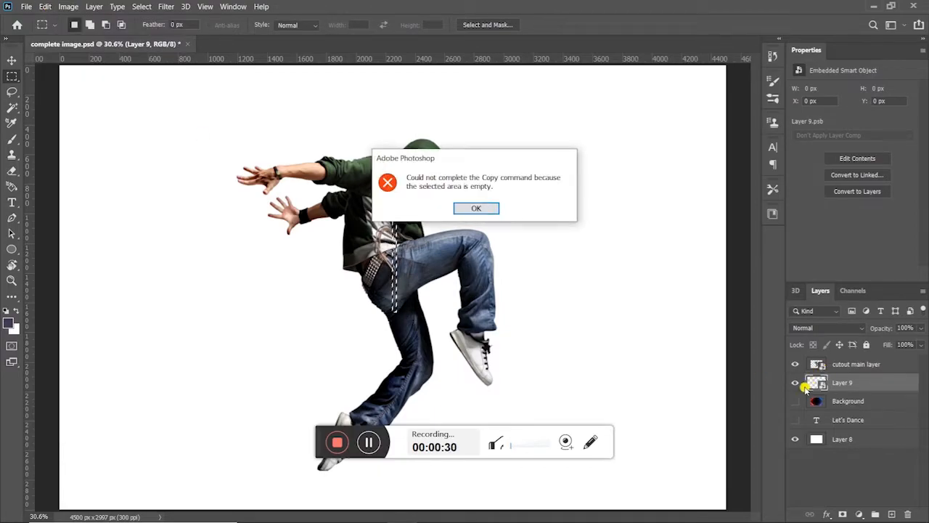
left_click(475, 209)
Copy the selected narrow strip of the dancer's body from the cutout main layer
left_click(864, 365)
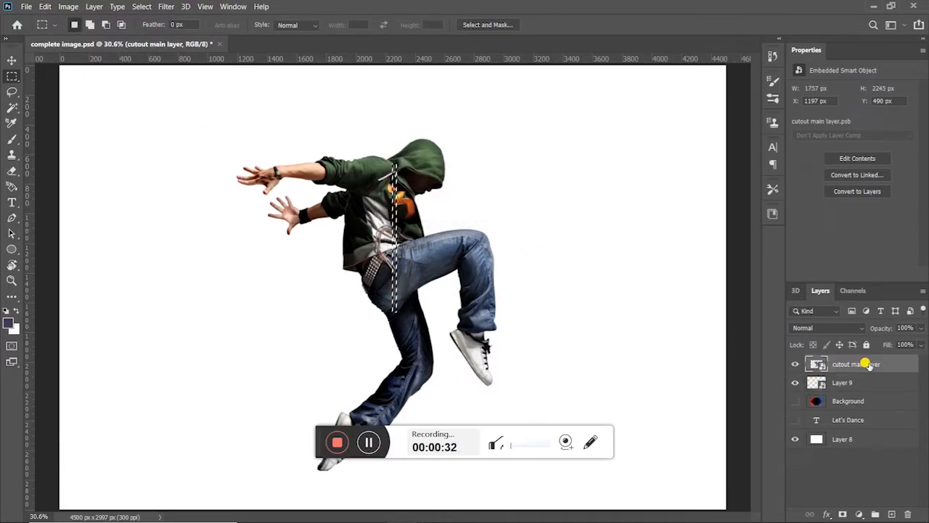
left_click(46, 6)
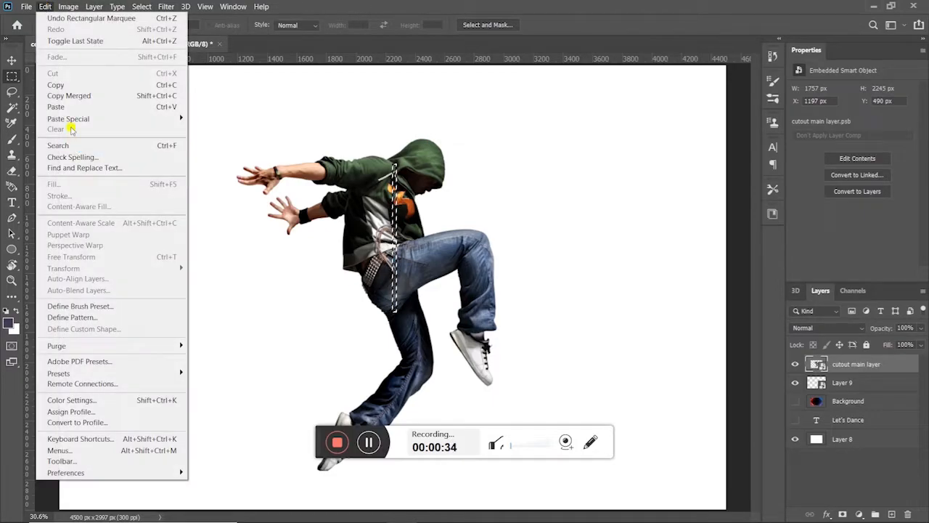
left_click(70, 85)
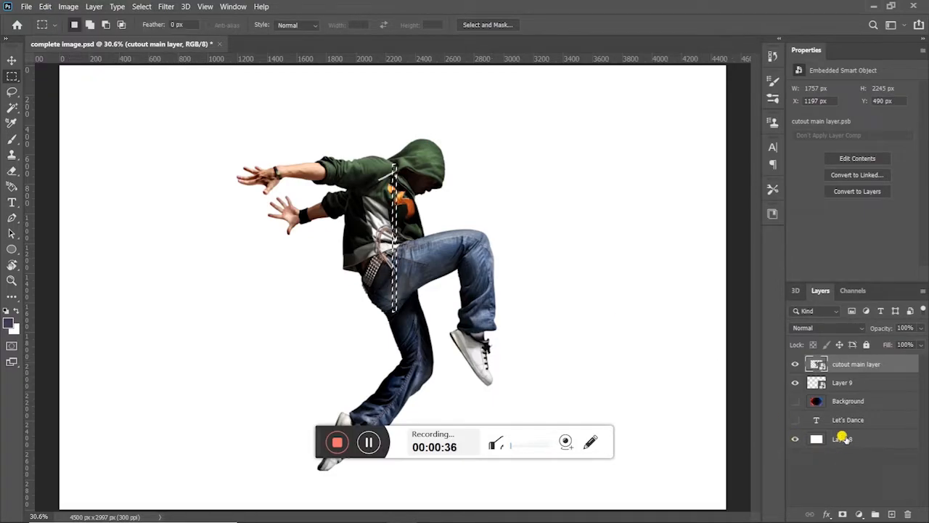
Open the contents of the Layer 9 smart object and paste the copied strip there
left_click(832, 381)
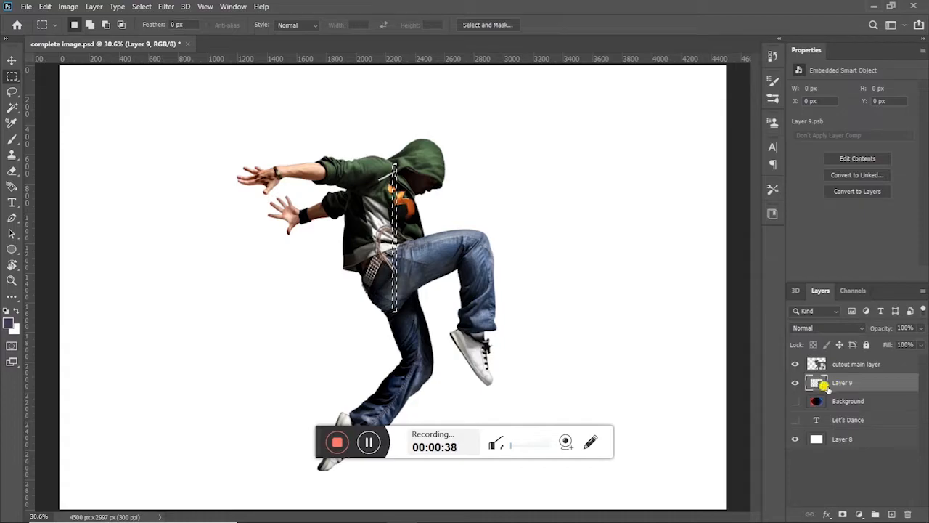
double_click(817, 383)
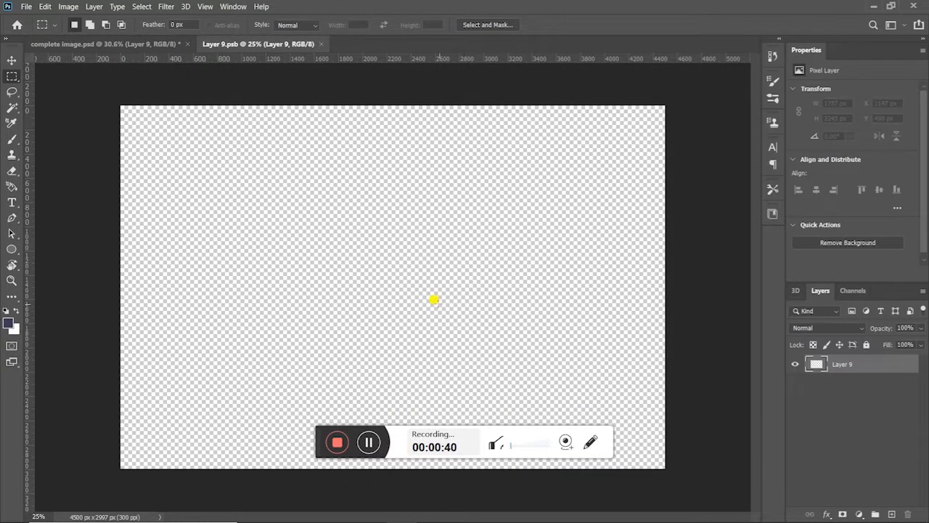
key("v")
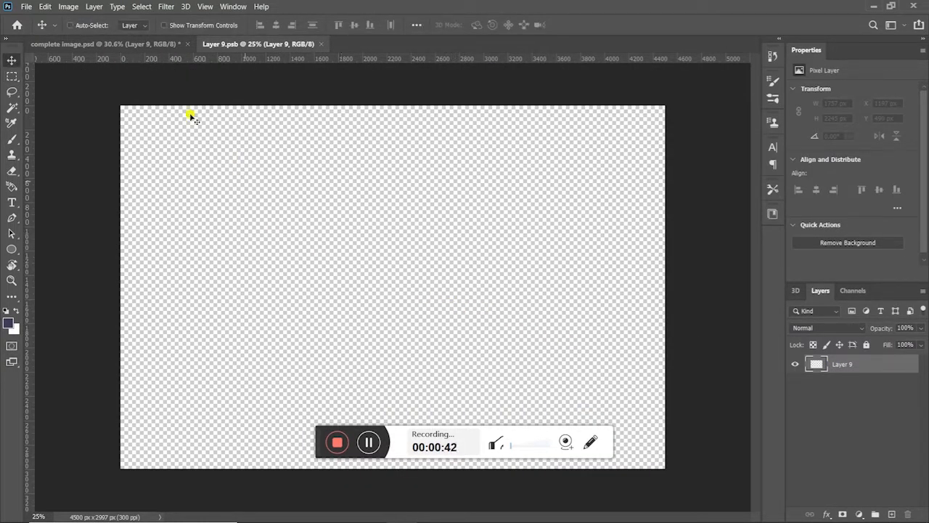
left_click(67, 7)
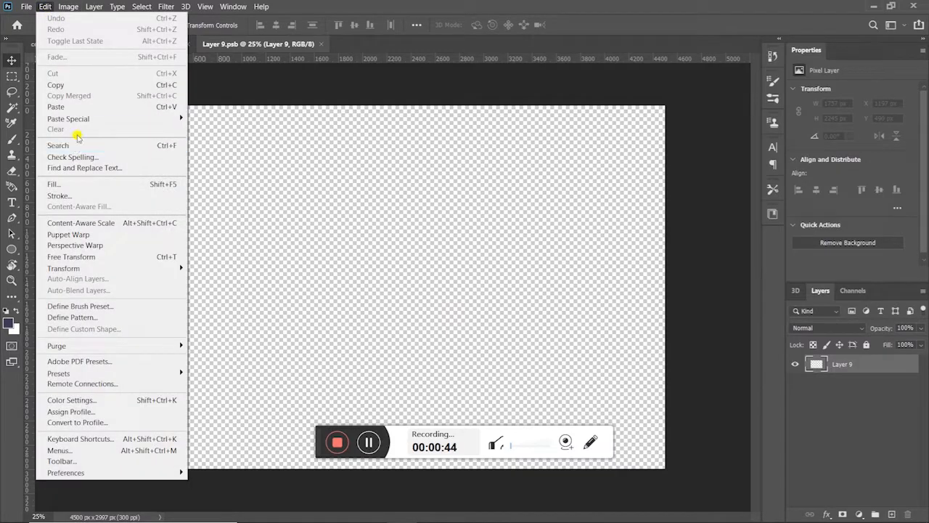
left_click(72, 107)
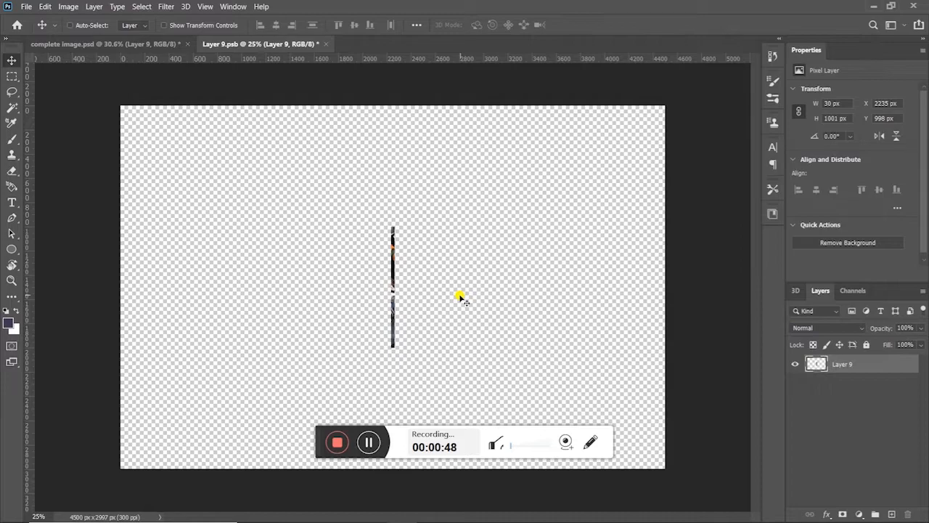
Stretch the pasted strip horizontally past both canvas edges to a width of about 4898 px, keeping its height
key("ctrl+t")
left_click_drag(396, 285, 627, 295)
left_click_drag(393, 285, 105, 278)
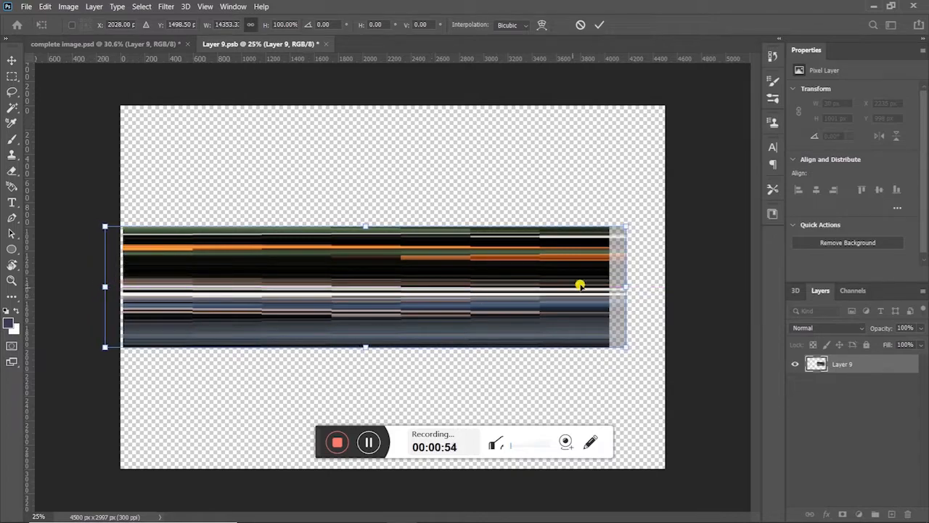
left_click_drag(634, 286, 690, 287)
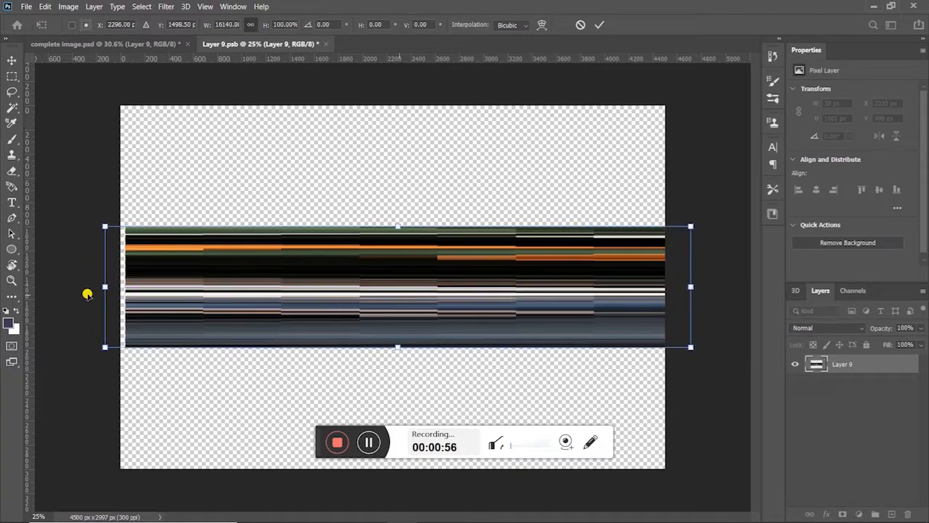
left_click_drag(102, 286, 99, 284)
key("Return")
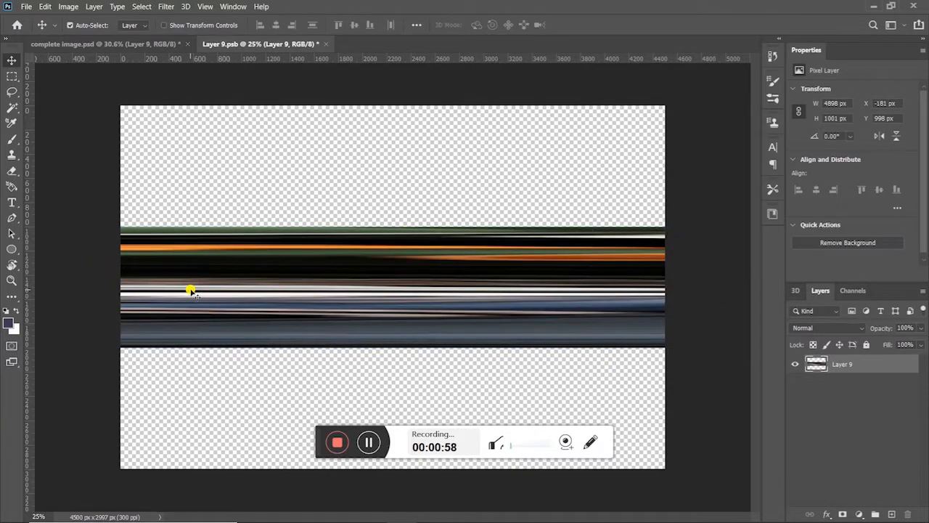
Crop the stretched strip to the canvas bounds, save and close the Layer 9 contents, and return to the Move tool in the main document
key("ctrl")
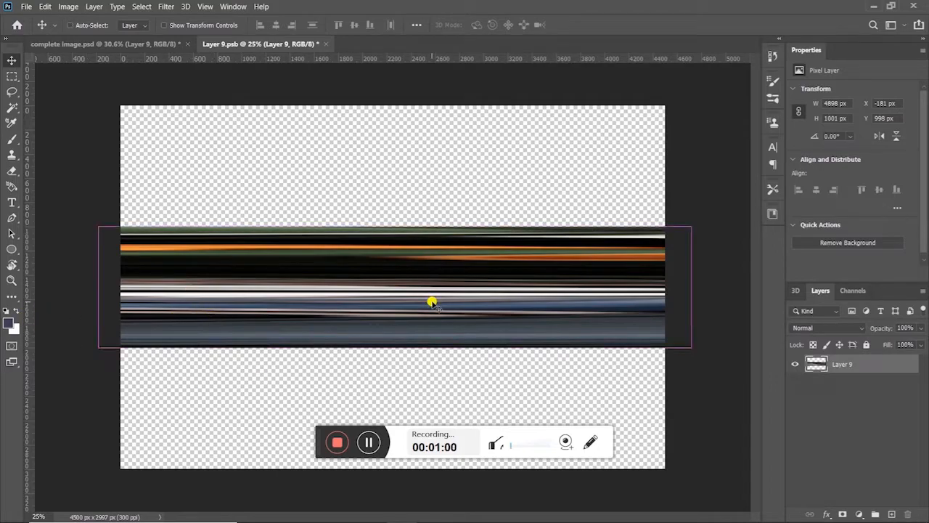
key("c")
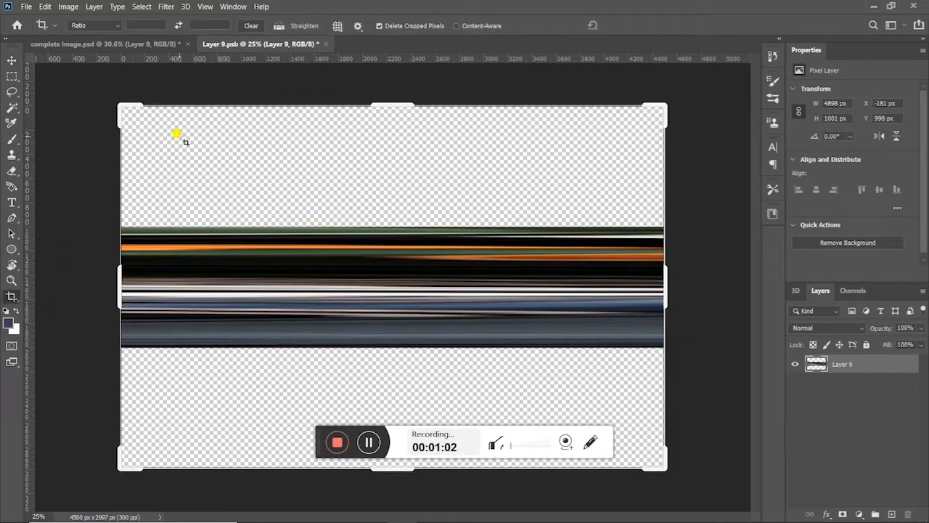
key("Return")
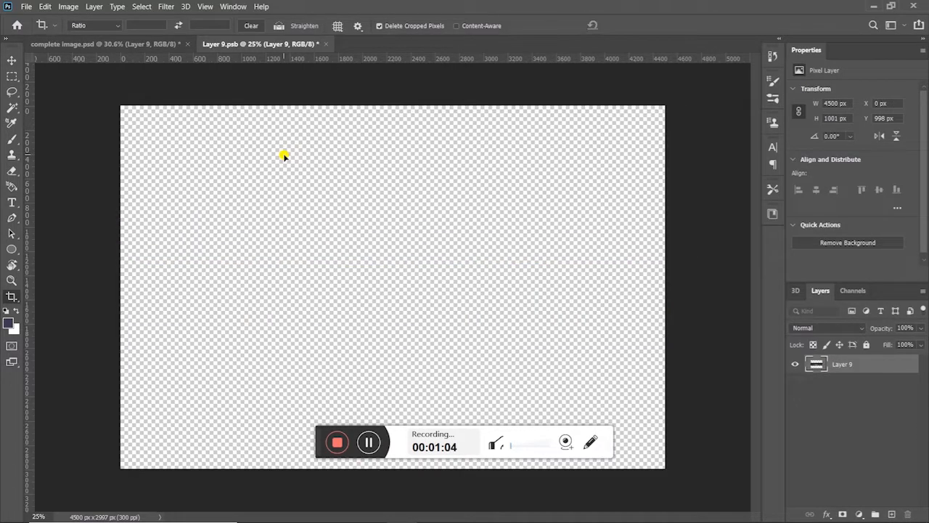
key("ctrl+s")
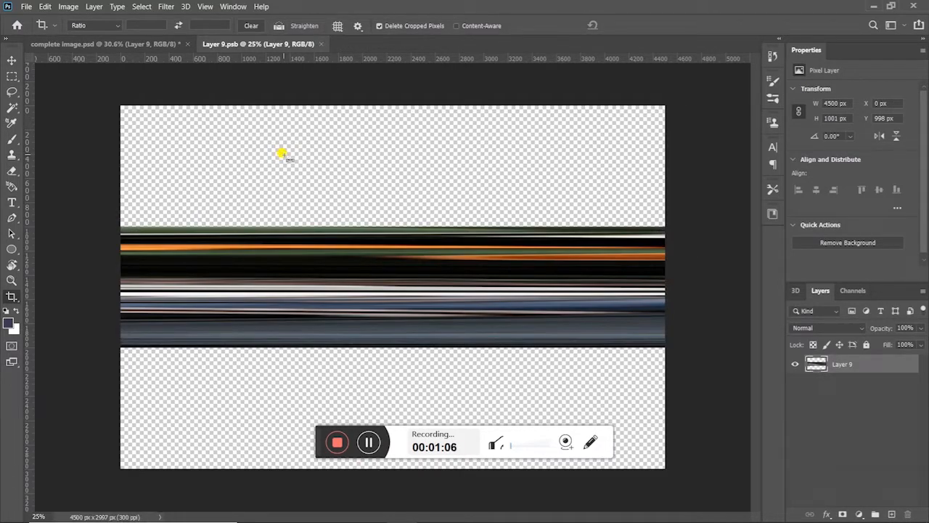
key("ctrl+w")
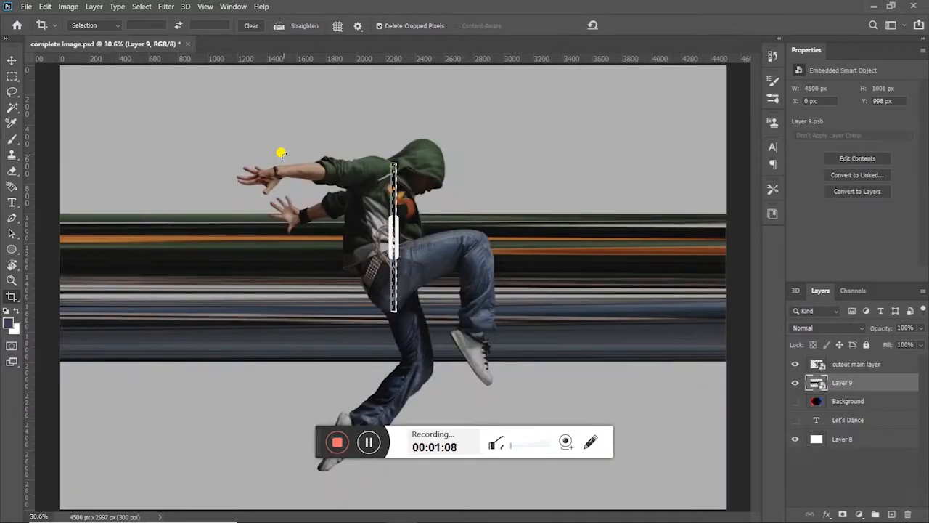
key("v")
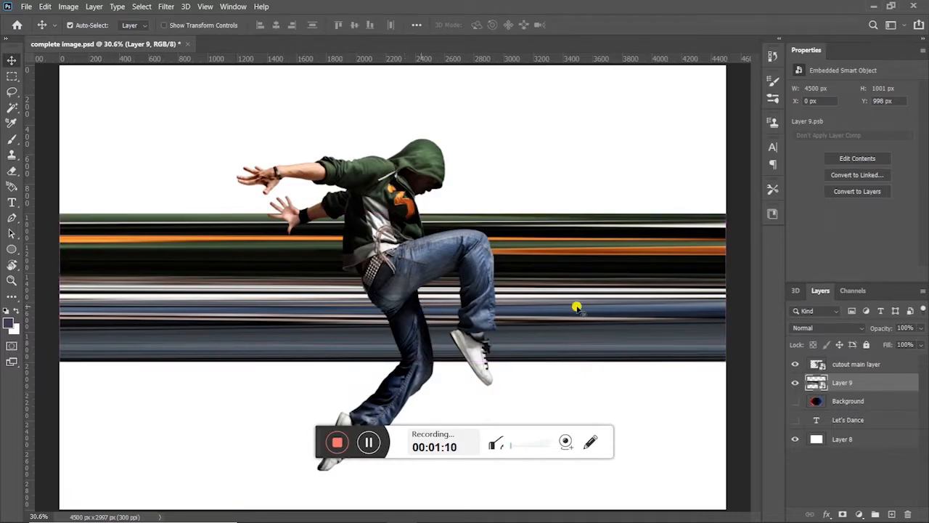
Apply the Polar Coordinates distortion to Layer 9 with the Rectangular to Polar option
left_click(845, 368)
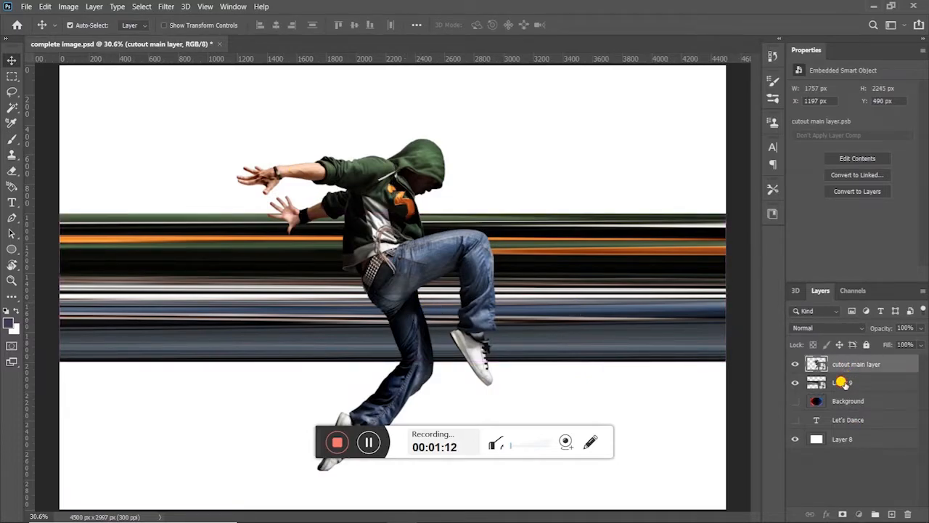
left_click(814, 379)
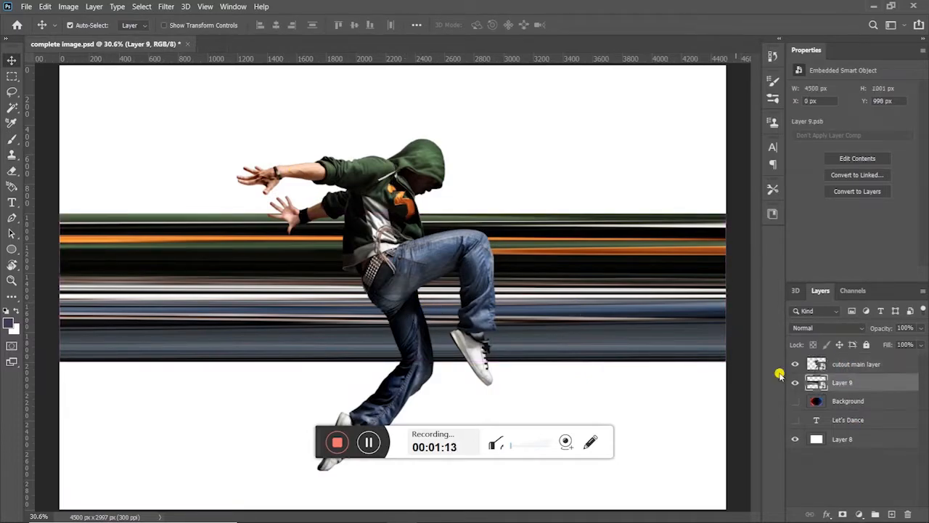
left_click(169, 6)
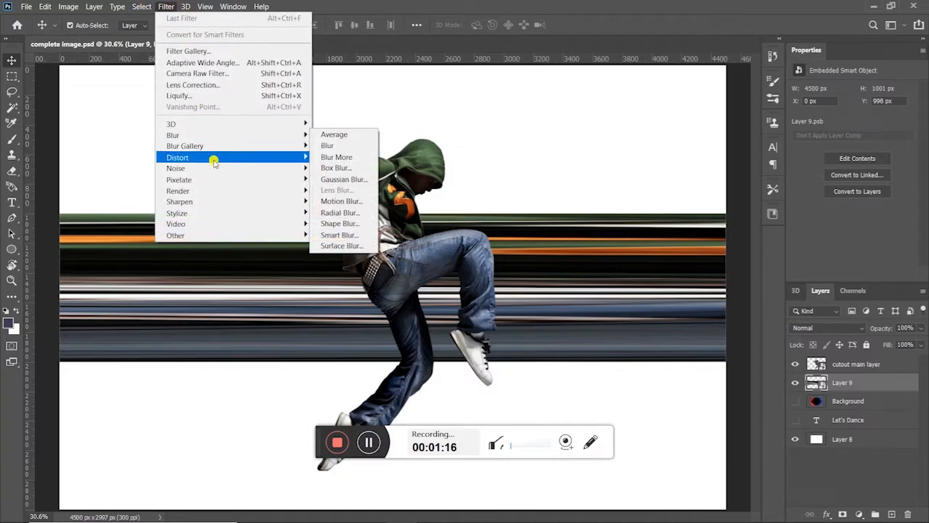
mouse_move(234, 157)
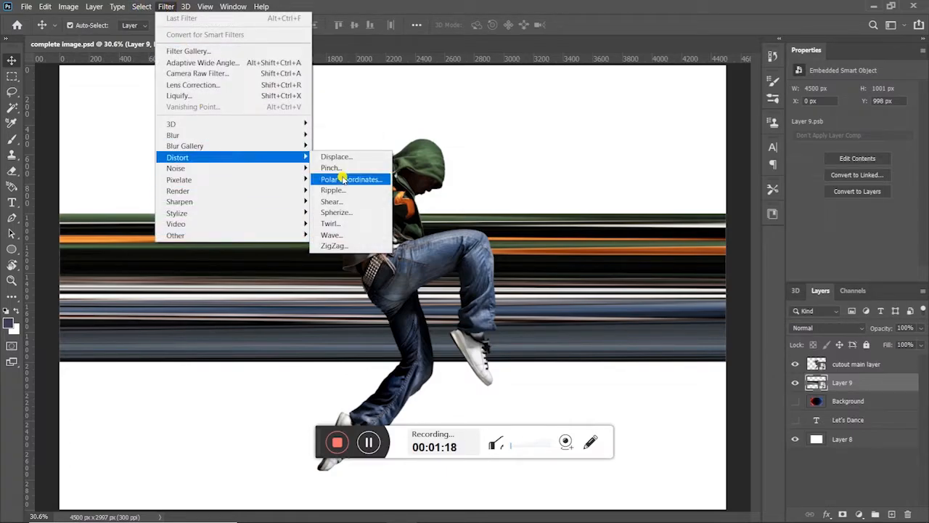
left_click(372, 183)
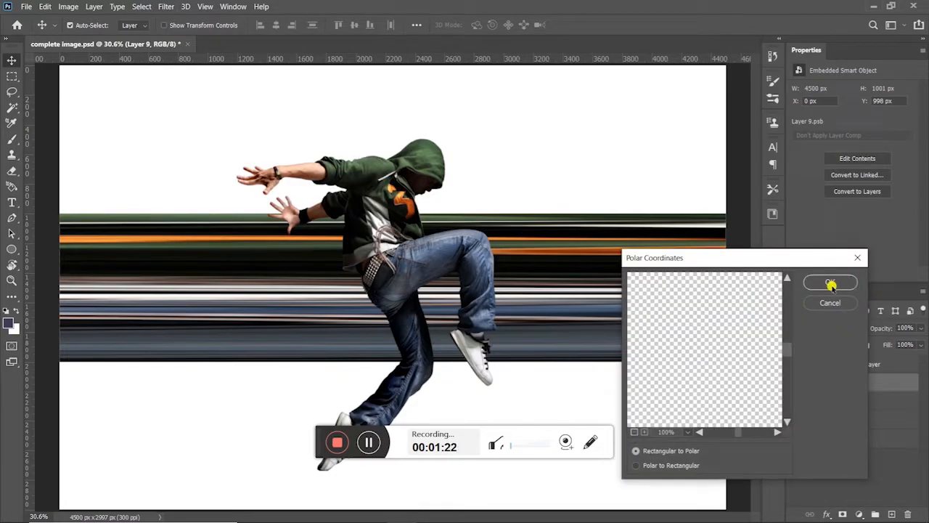
left_click(832, 281)
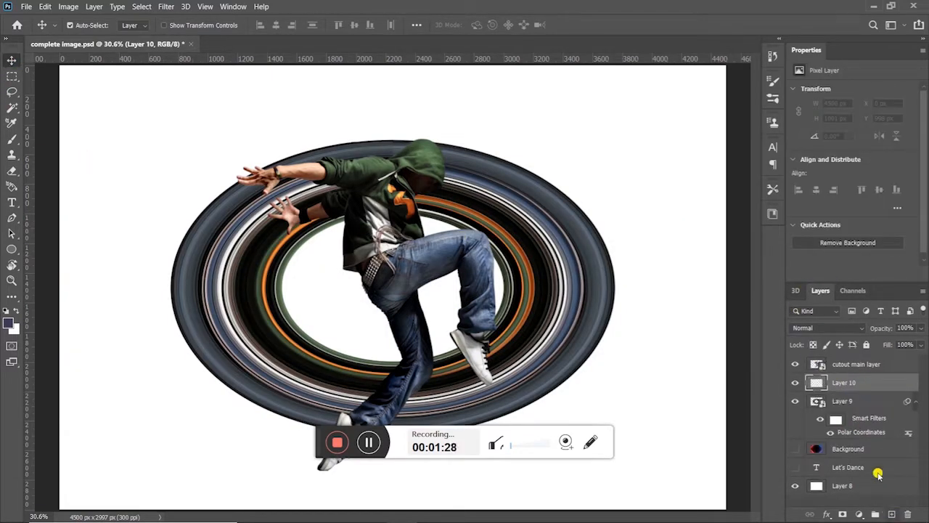
Combine Layer 9 and a new empty layer into one smart object and squeeze the ring to about 1933 × 1888 px behind the dancer
right_click(858, 399)
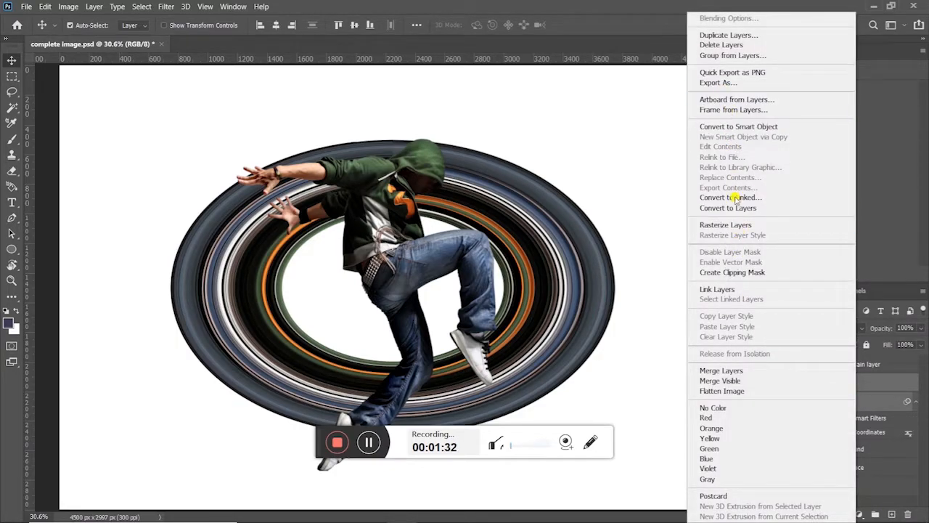
left_click(736, 127)
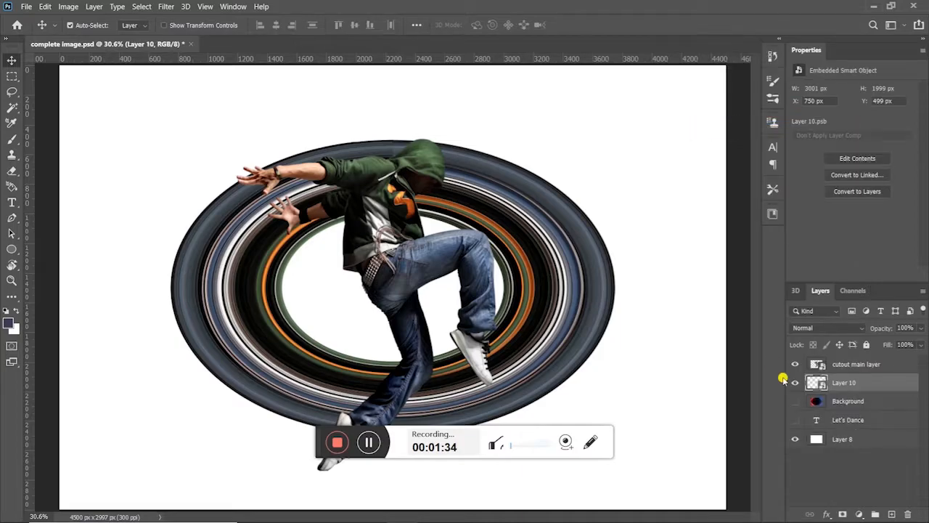
key("ctrl+t")
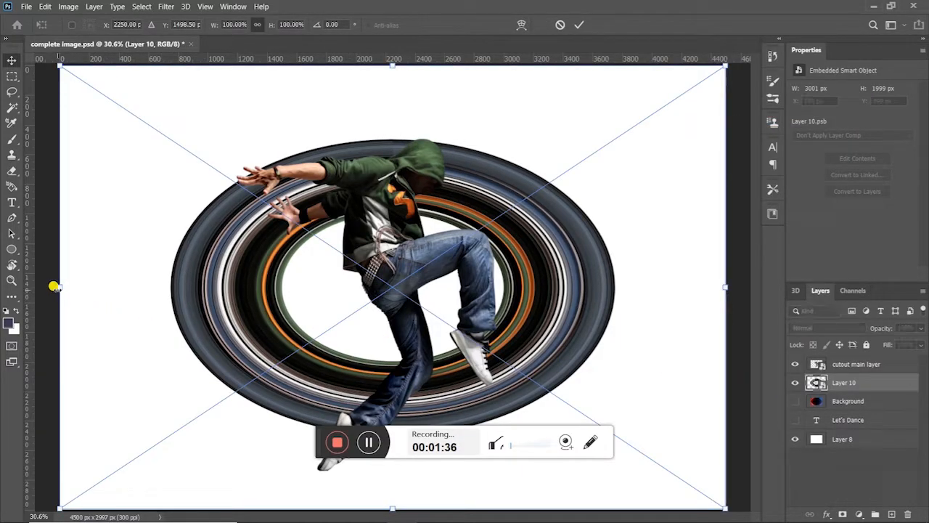
left_click_drag(57, 287, 235, 286)
left_click_drag(588, 311, 533, 302)
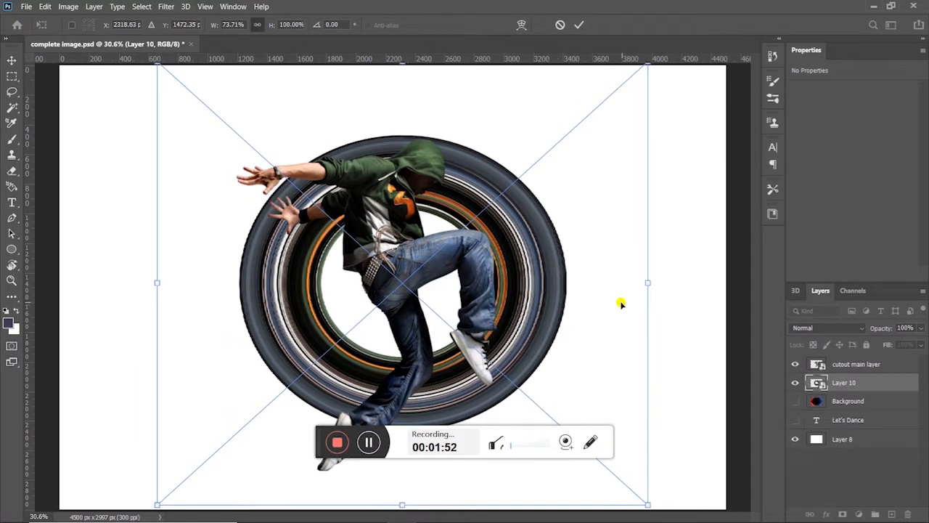
left_click_drag(648, 277, 557, 292)
key("Return")
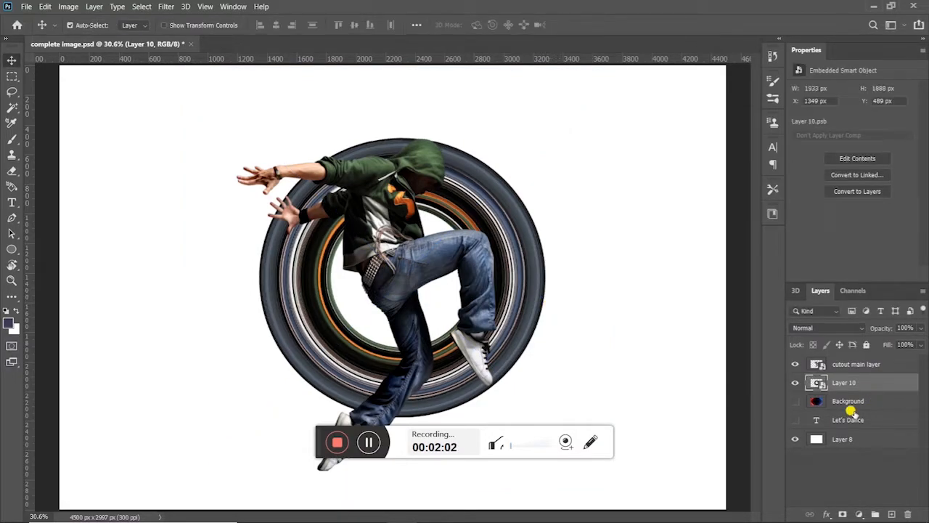
Add a layer mask to Layer 10 and hide the ring's half behind the dancer's back with a lasso selection from arm to rear foot
left_click(841, 514)
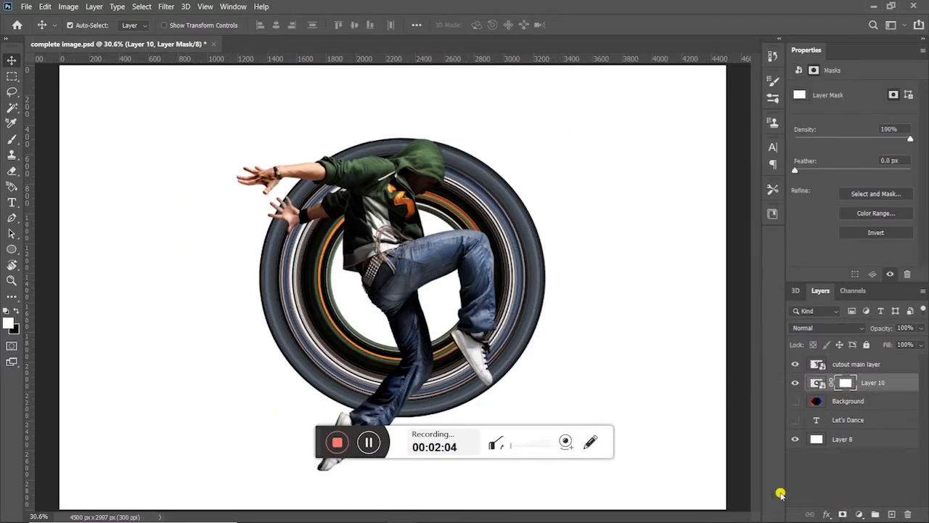
left_click(12, 92)
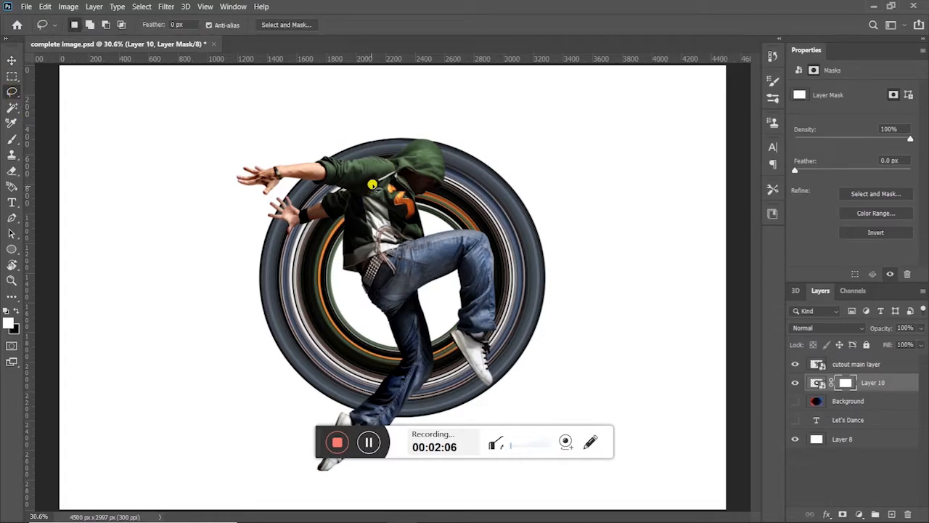
mouse_move(277, 172)
left_mouse_down()
mouse_move(223, 283)
mouse_move(258, 406)
mouse_move(288, 442)
mouse_move(327, 451)
mouse_move(377, 430)
mouse_move(409, 343)
mouse_move(364, 180)
left_mouse_up()
key("Delete")
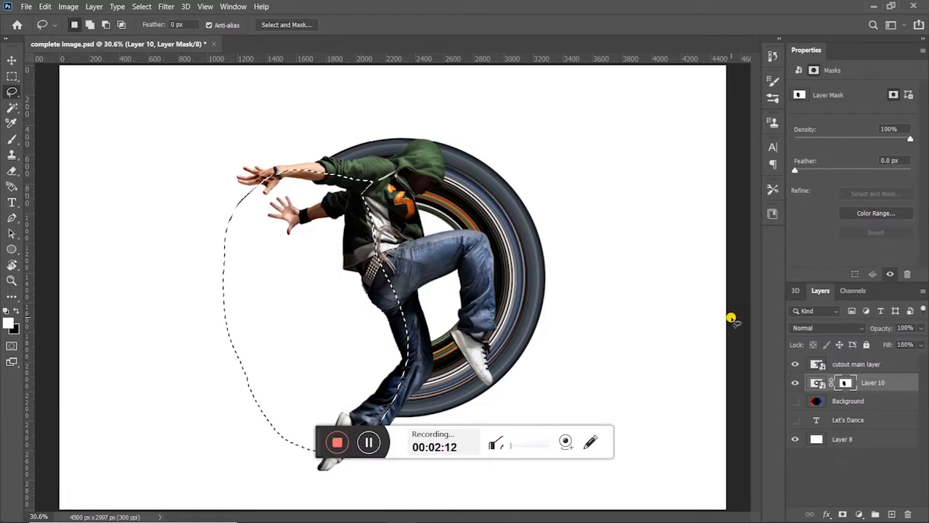
left_click(12, 61)
key("ctrl+d")
Clear the selection and show the neon Background layer behind the dancer and ring
left_click(832, 401)
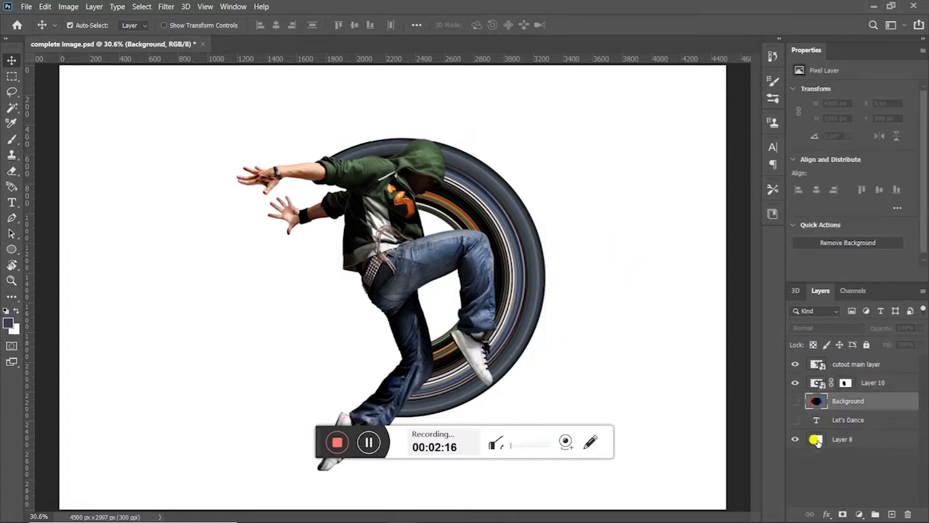
left_click(796, 400)
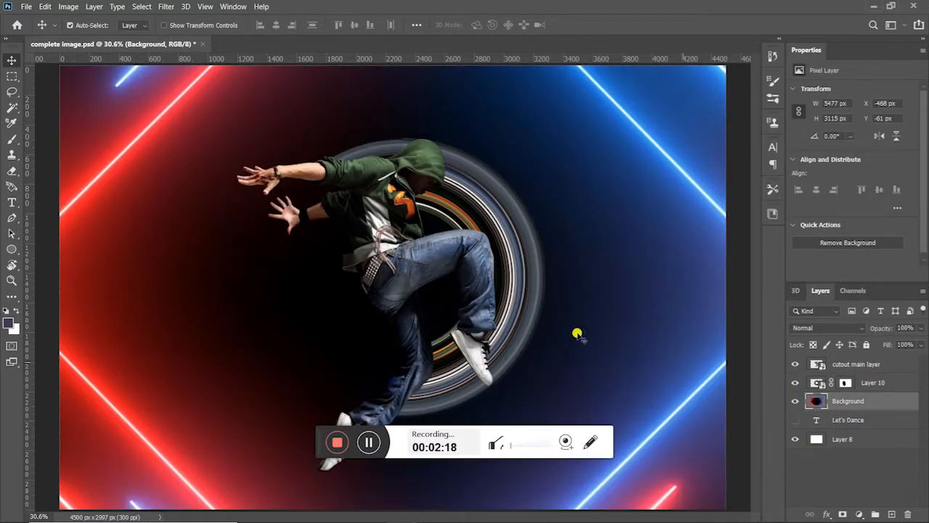
Select the ring on Layer 10 and set its blend mode to Divide
right_click(526, 251)
left_click(552, 257)
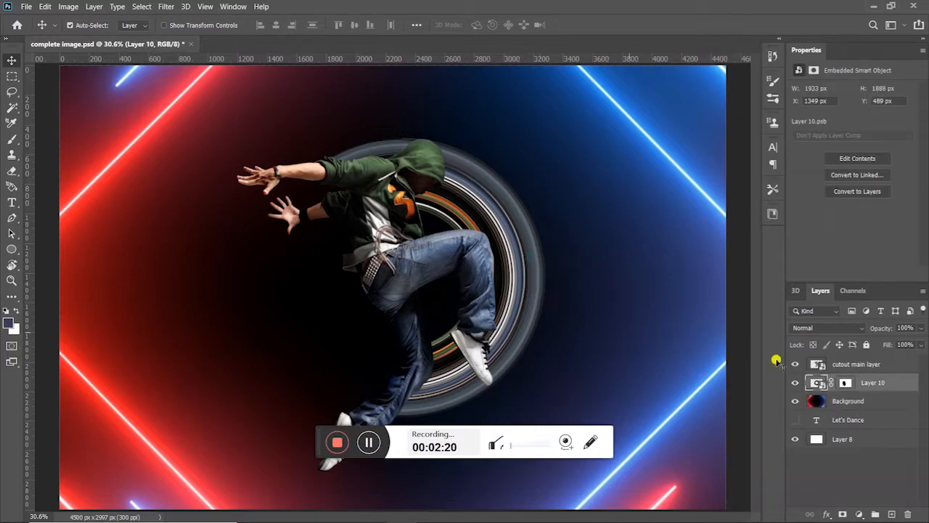
left_click(825, 330)
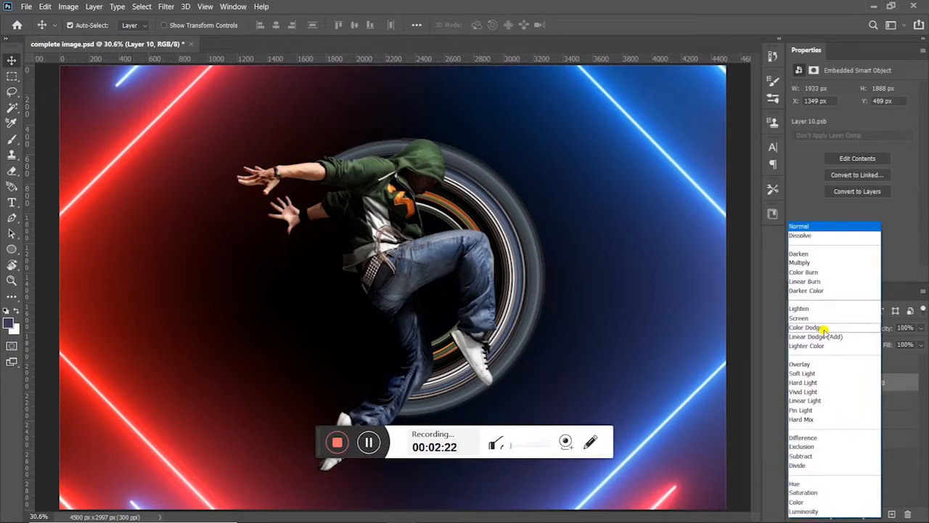
key("Down")
key("Down")
key("Down")
key("Down")
key("Down")
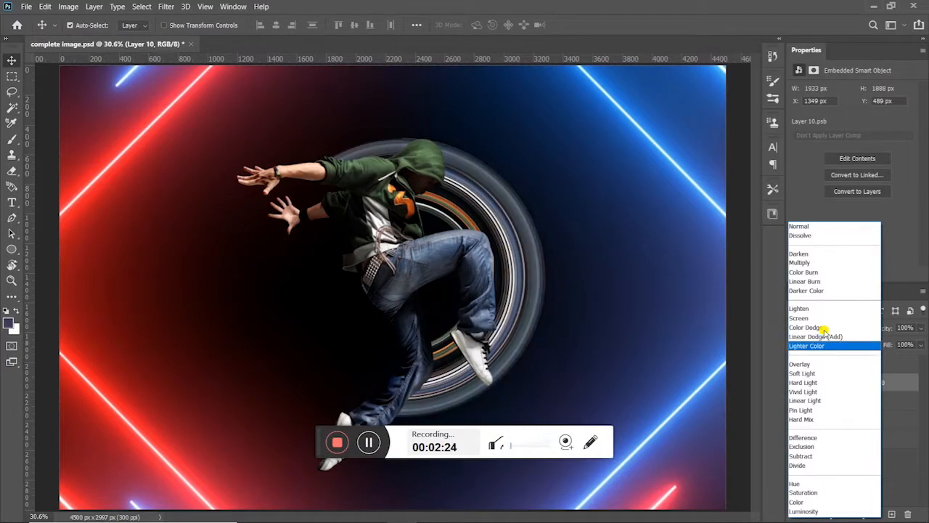
key("Down")
key("Down")
key("Down")
key("Down")
key("Down")
key("Down")
key("Down")
key("Down")
key("Down")
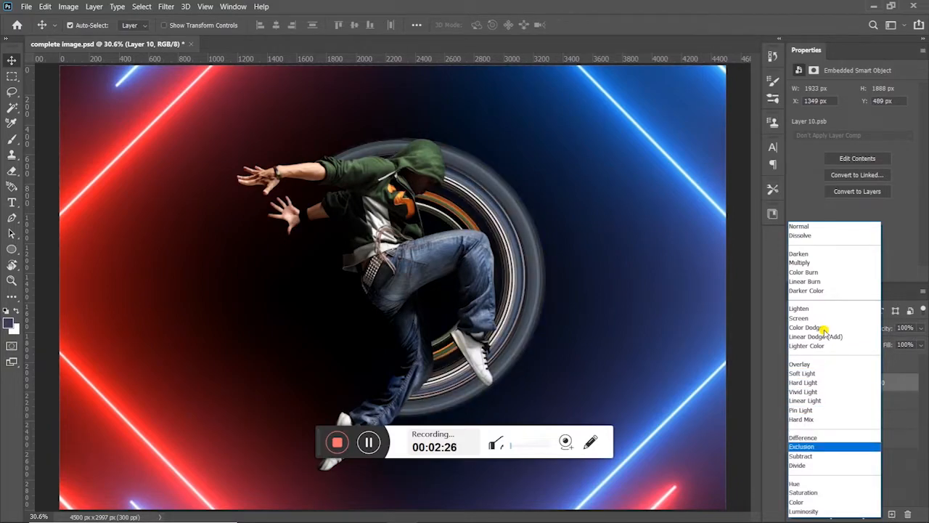
key("Down")
key("Up")
key("Up")
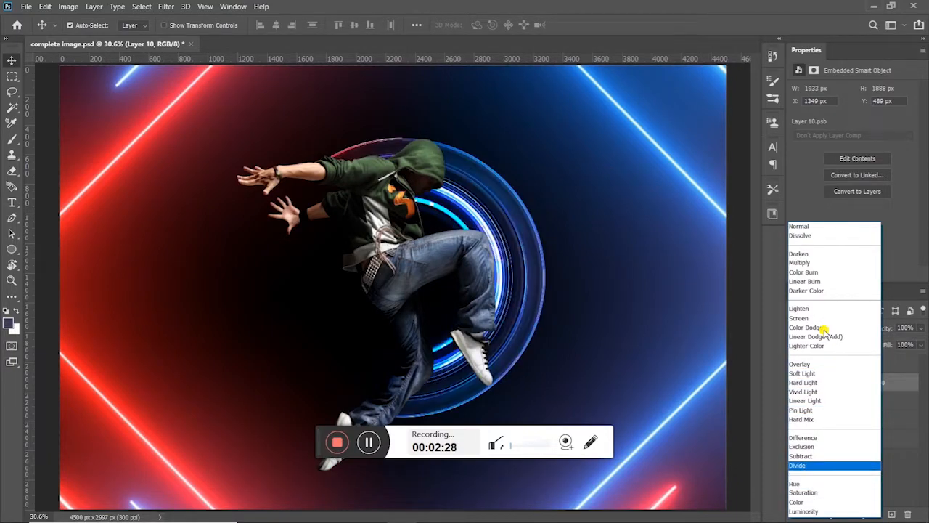
key("Return")
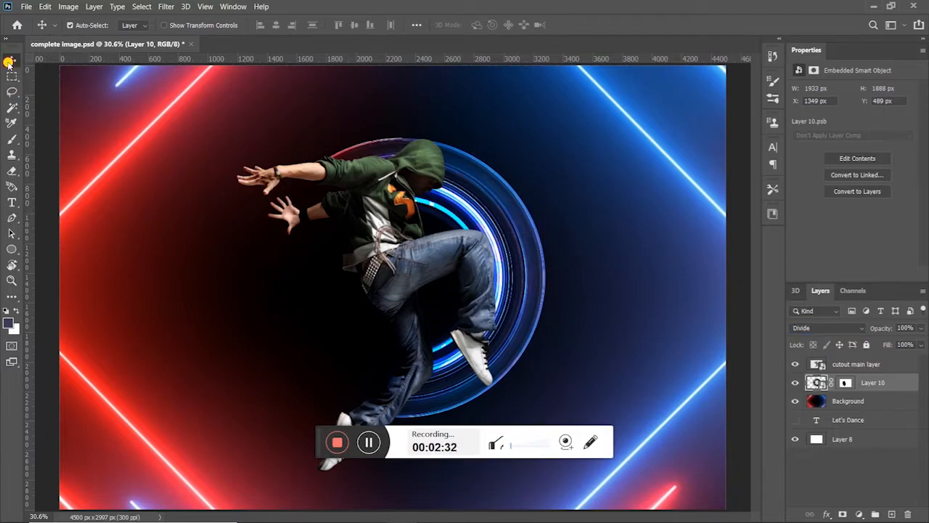
Show the Let's Dance text directly above the Background layer and place it beside the dancer's hip, partly behind him
left_click(802, 424)
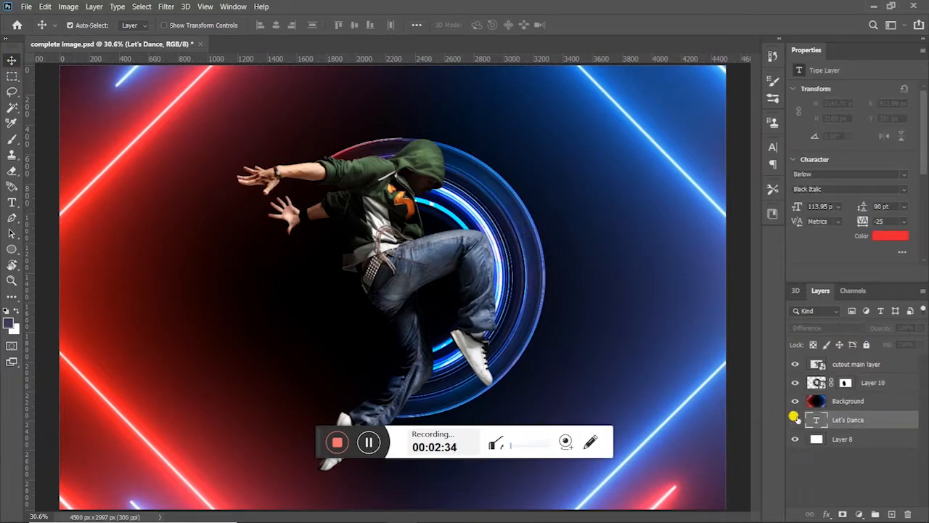
left_click_drag(844, 419, 840, 397)
left_click_drag(363, 338, 348, 344)
Shift the dancer, ring and text layers together to the right, putting the text at about X 960 px
left_click(530, 252, "shift")
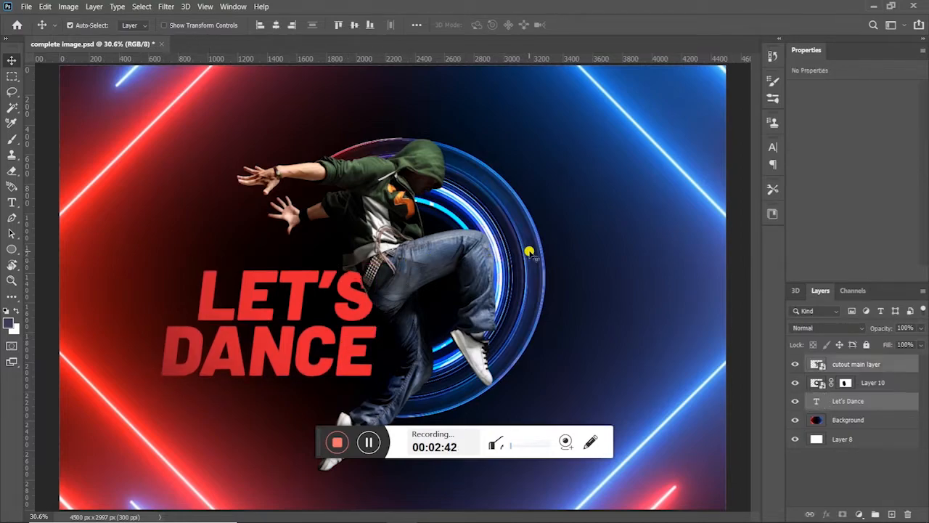
left_click_drag(435, 252, 477, 252)
right_click(477, 252)
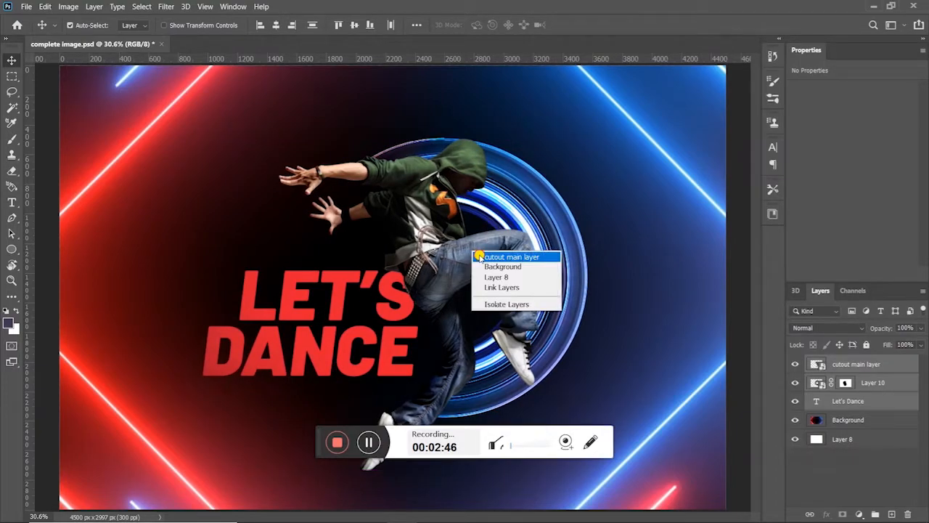
left_click(508, 249)
Add a layer mask to the Let's Dance text and fade its lower-left end with a linear gradient
left_click(392, 290)
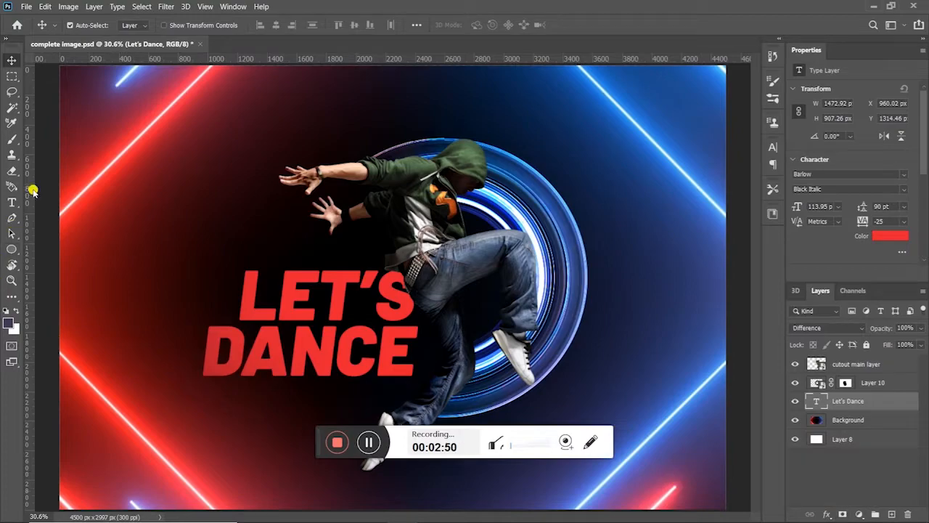
key("g")
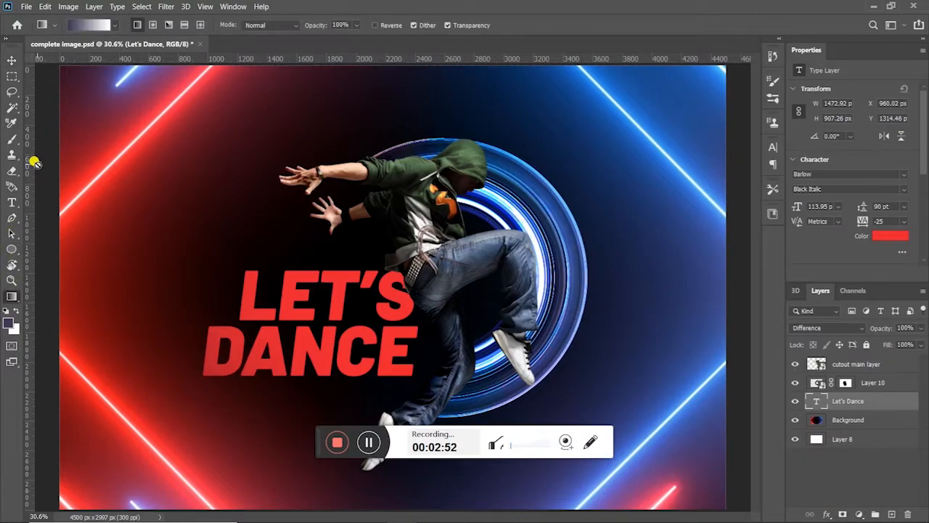
left_click(12, 296)
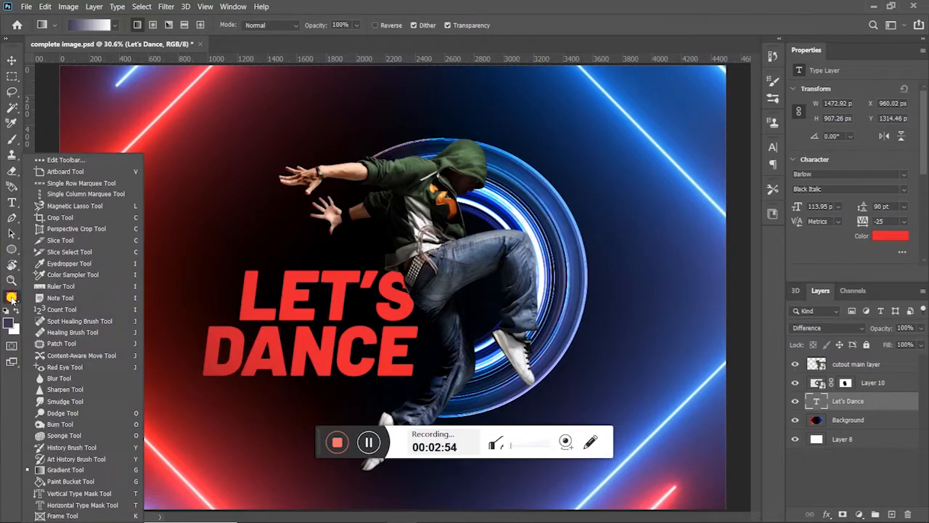
left_click(12, 297)
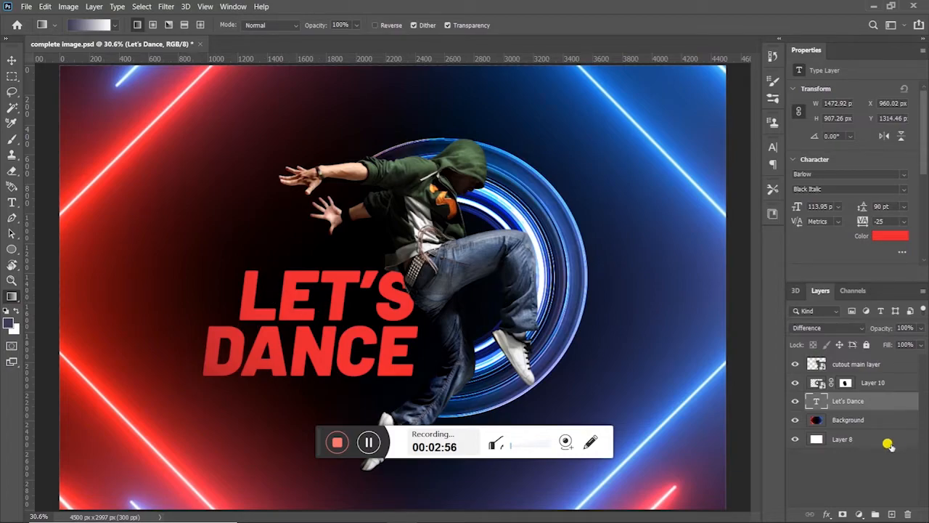
left_click(12, 61)
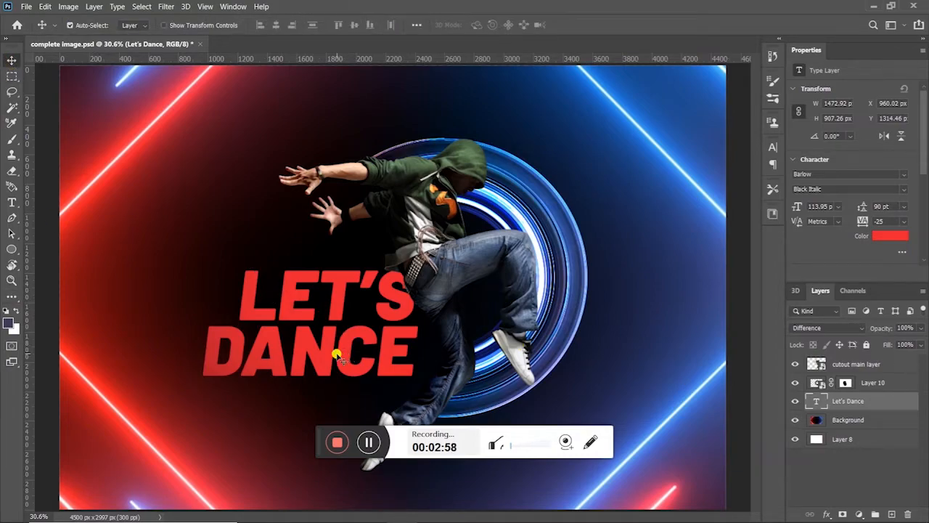
left_click(12, 296)
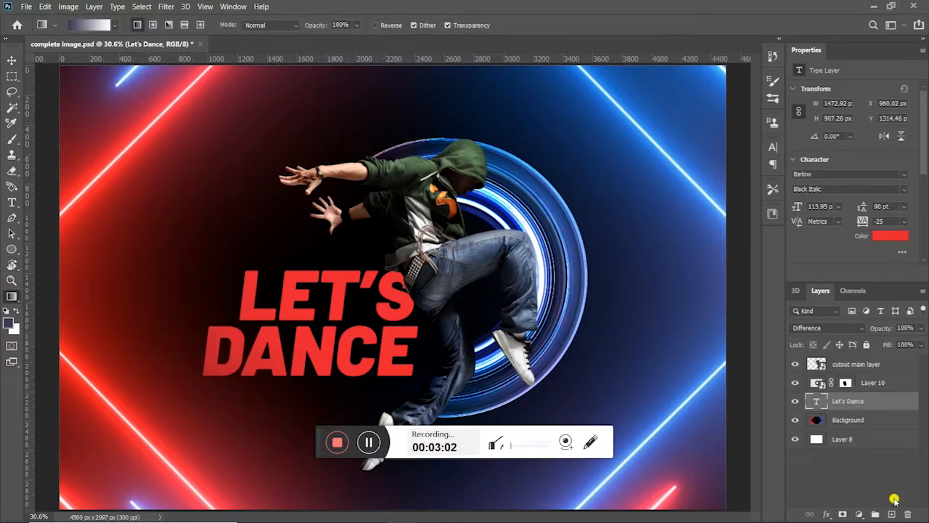
left_click(892, 513)
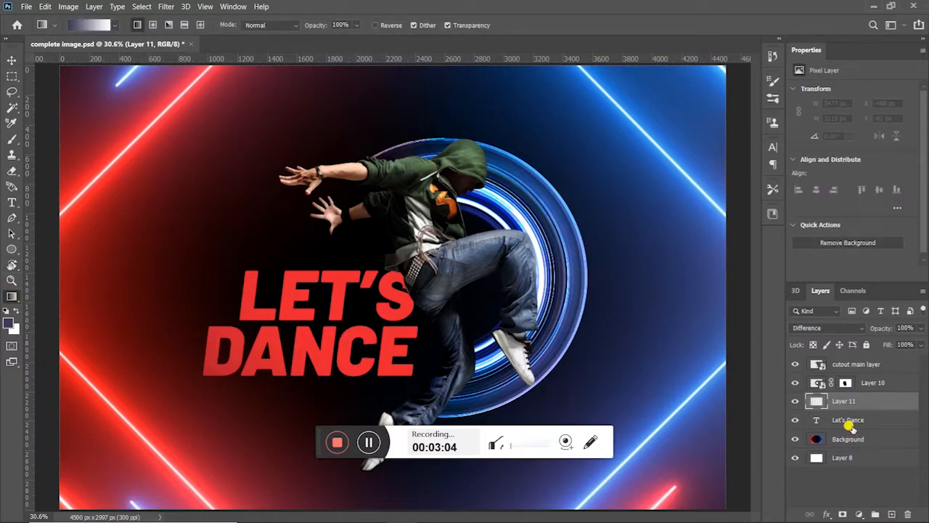
key("ctrl+z")
left_click(841, 514)
left_click_drag(348, 302, 189, 375)
Return to the Move tool, preview the composition without the interface panels, and save the document
key("v")
key("Tab")
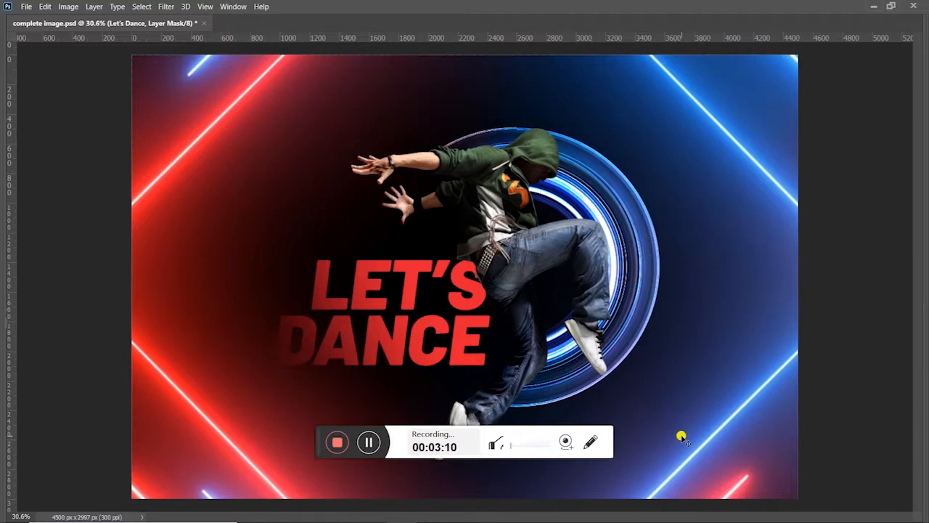
key("Tab")
key("ctrl")
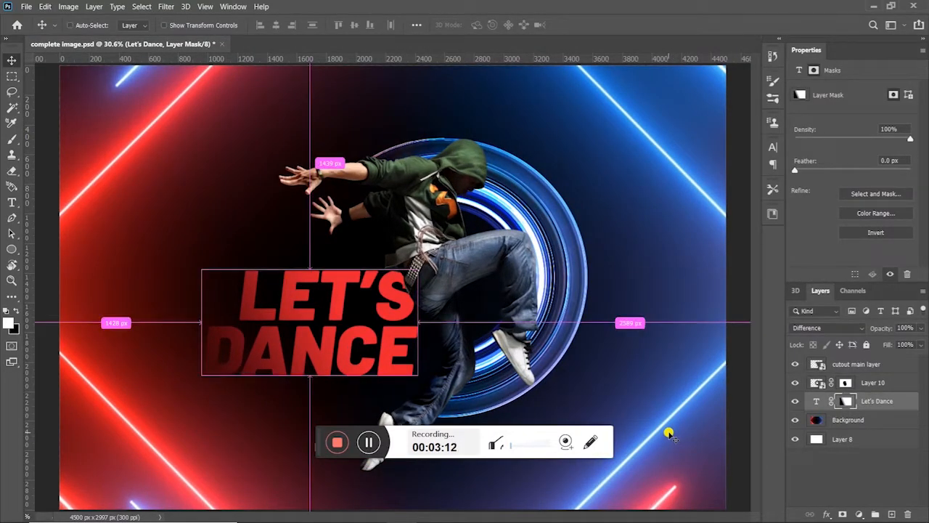
key("ctrl+s")
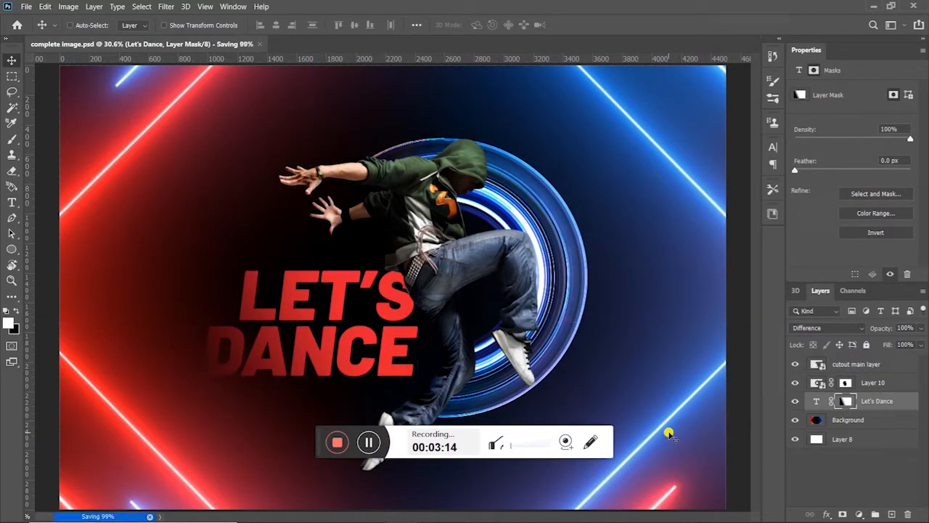